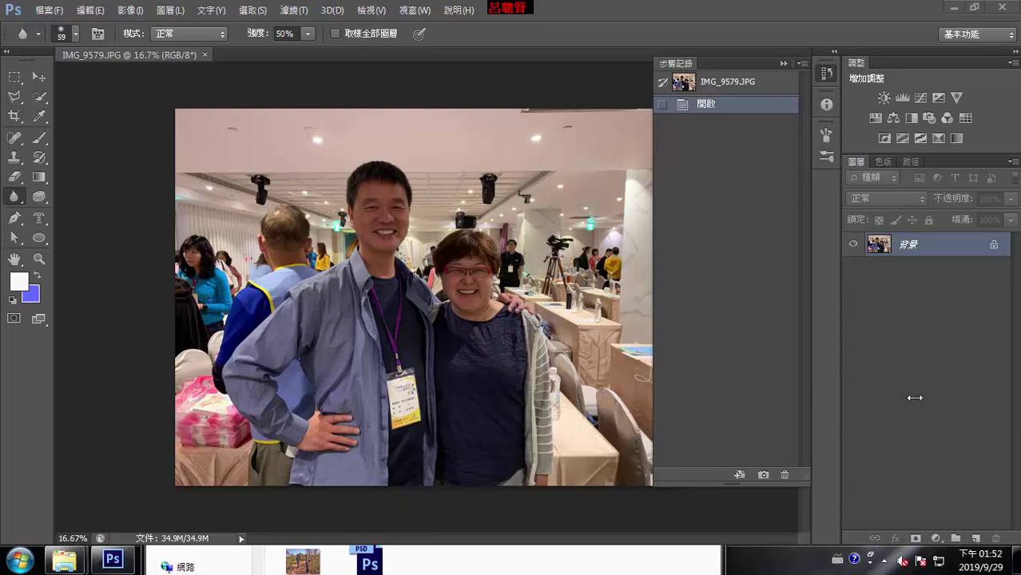
- Duplicate the 背景 layer into 背景 拷貝 and hide the original 背景 layer
left_click(782, 63)
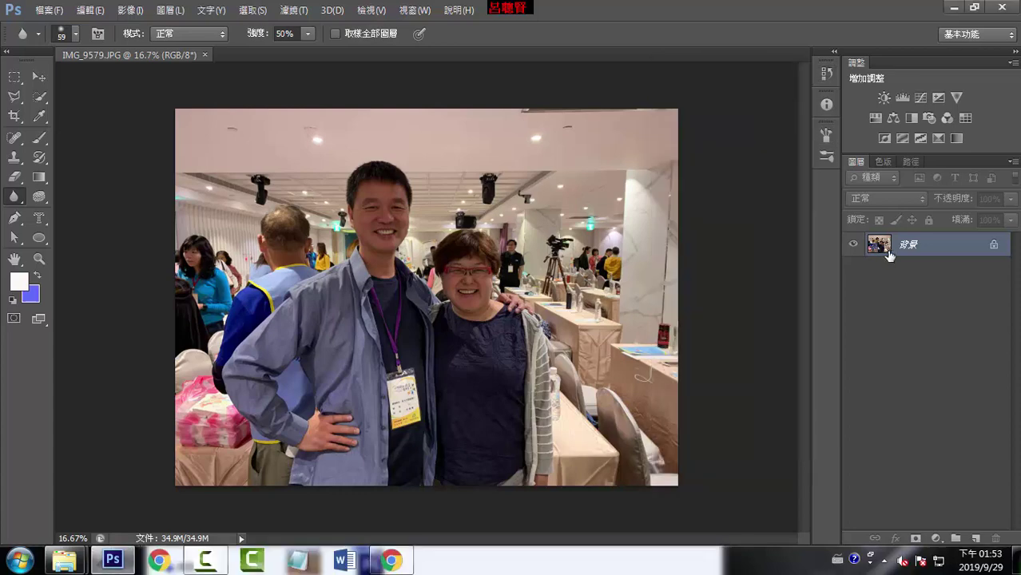
left_click_drag(888, 253, 973, 541)
left_click(853, 277)
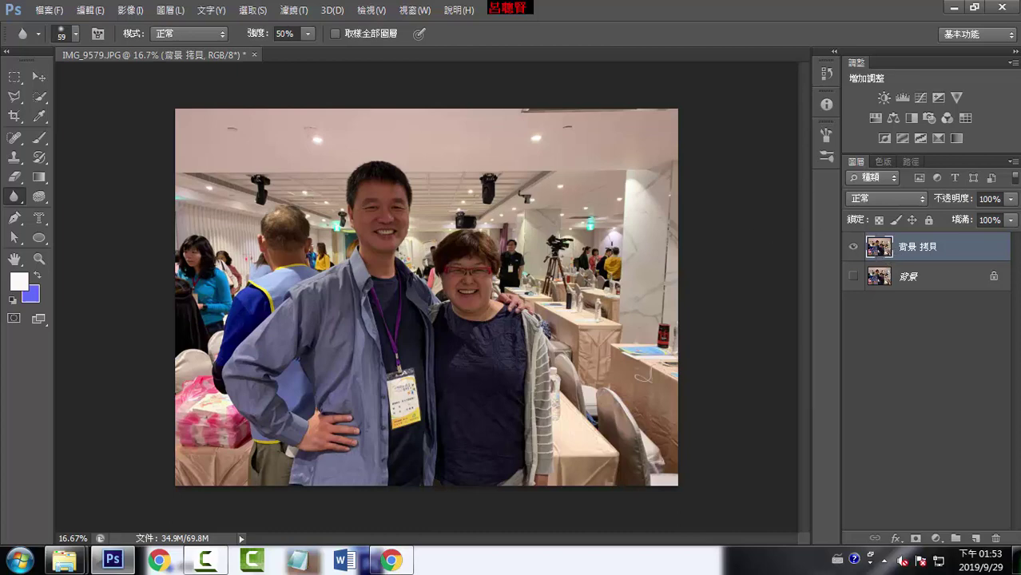
left_click(130, 11)
mouse_move(140, 48)
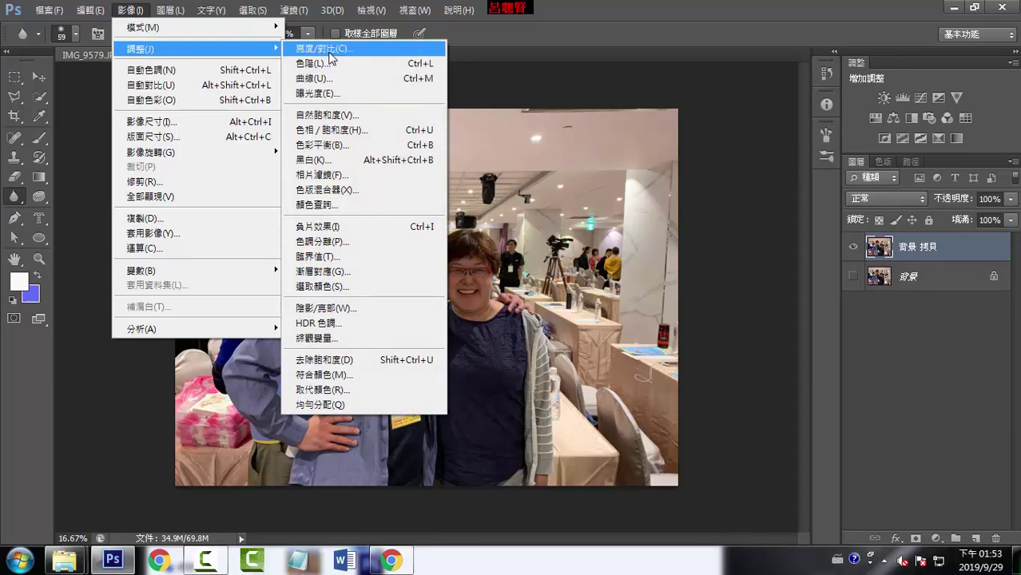
left_click(330, 49)
left_click_drag(656, 231, 703, 234)
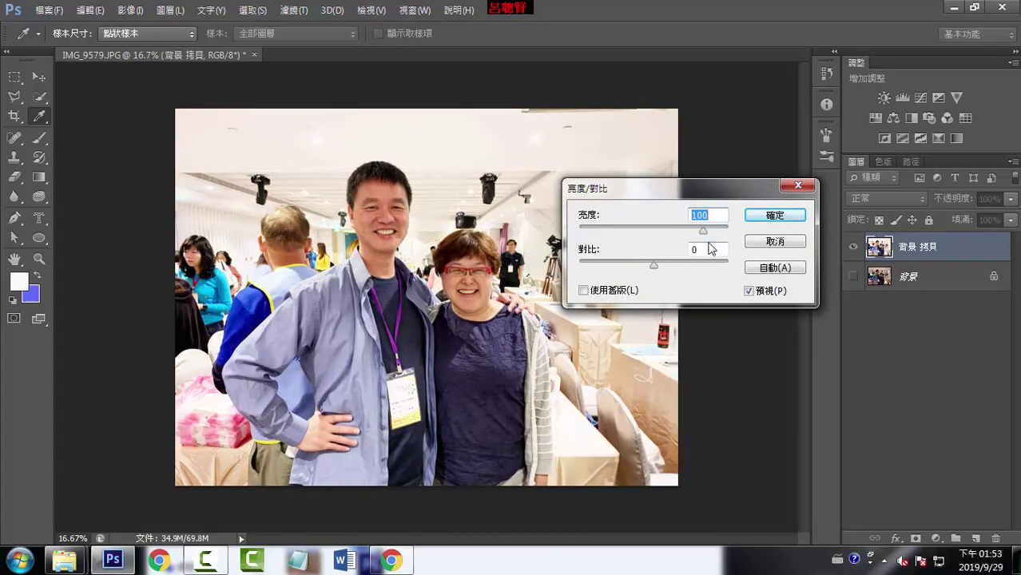
left_click(773, 241)
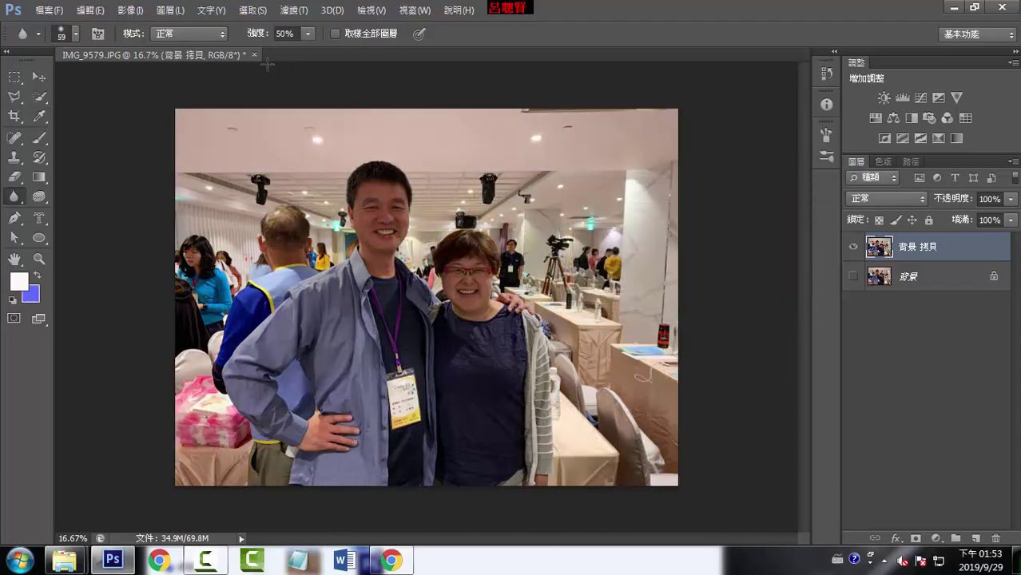
left_click(136, 11)
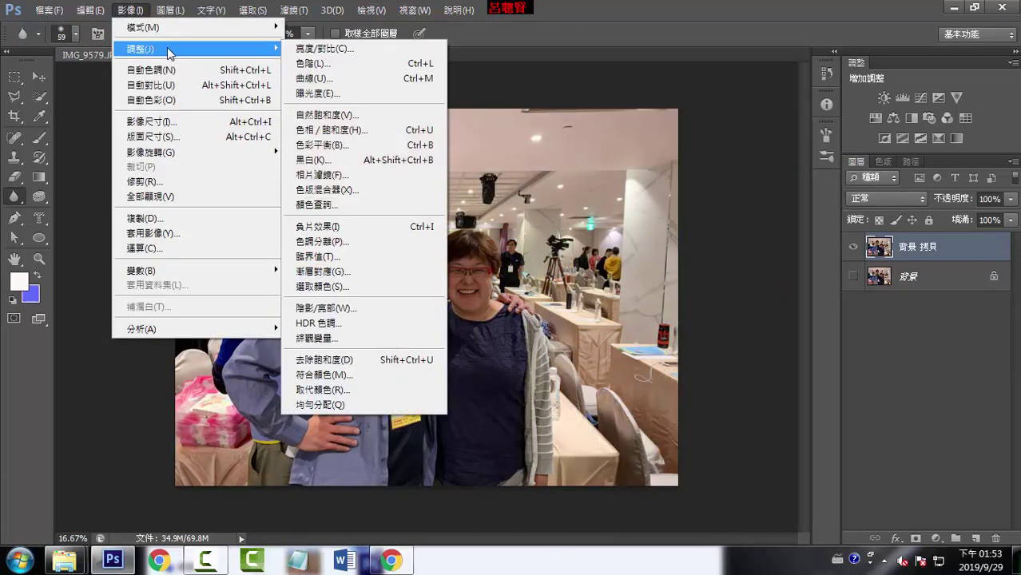
left_click(335, 64)
left_click_drag(825, 128, 666, 126)
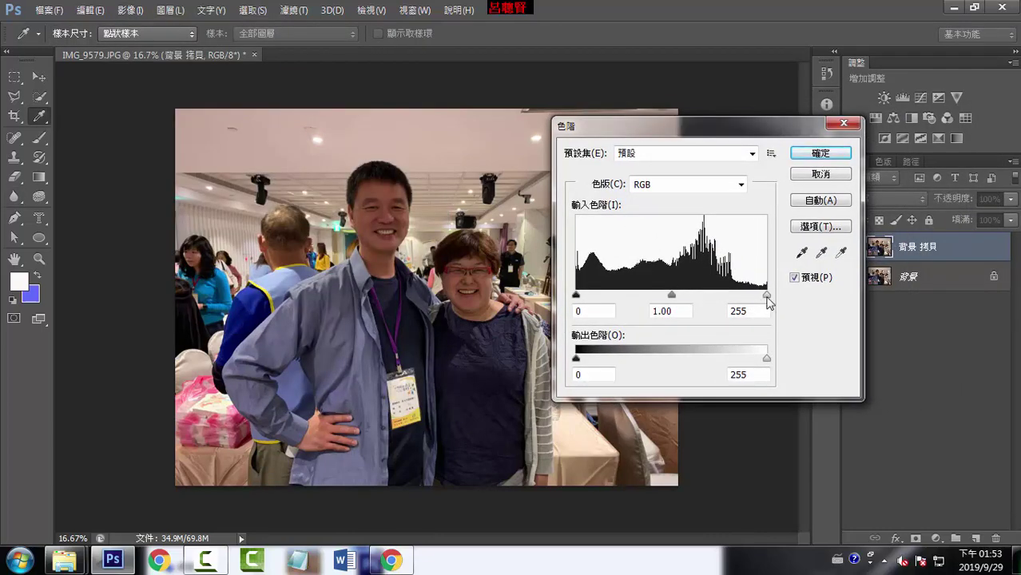
left_click_drag(766, 296, 764, 296)
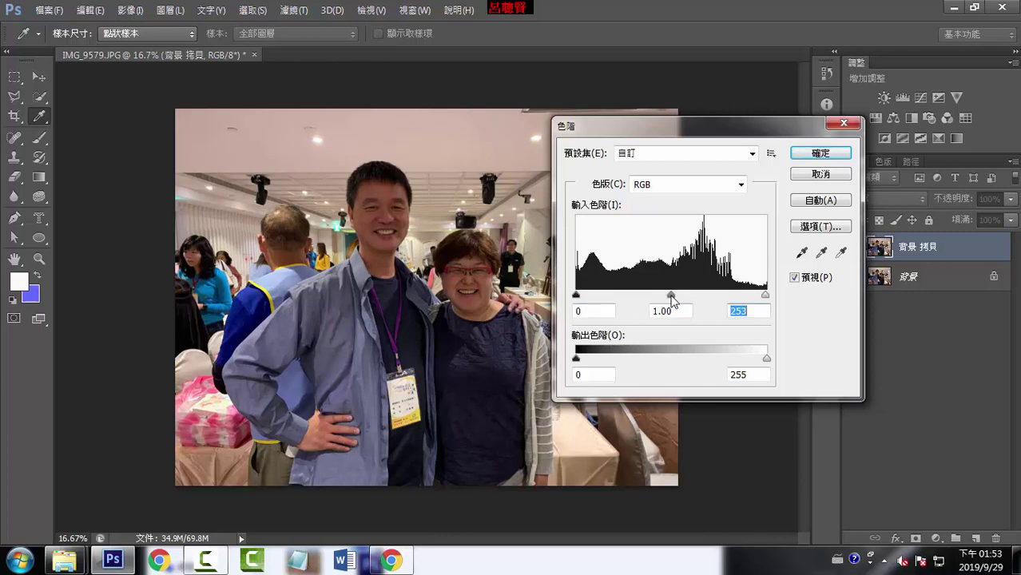
left_click_drag(674, 300, 633, 297)
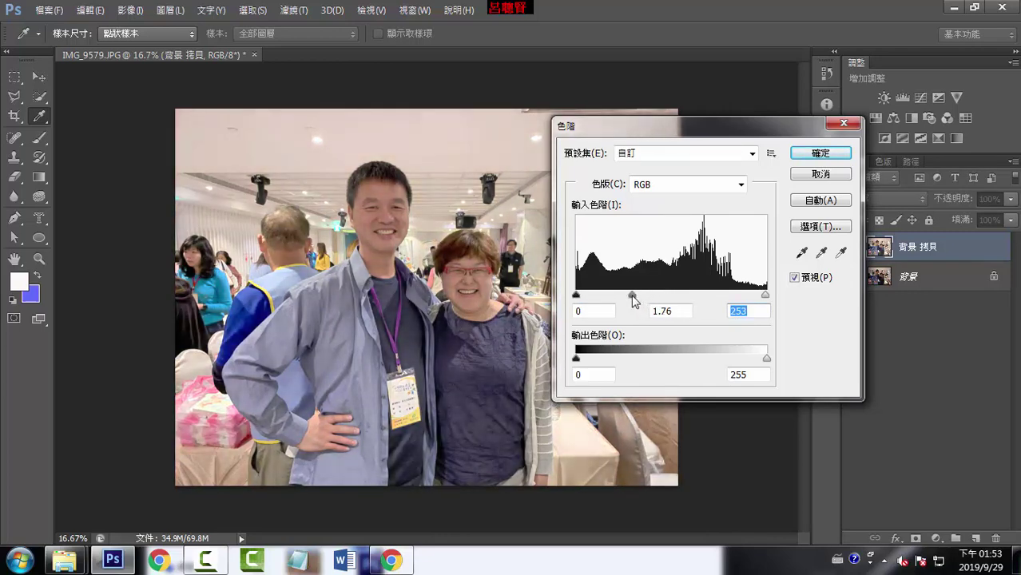
left_click_drag(764, 297, 768, 296)
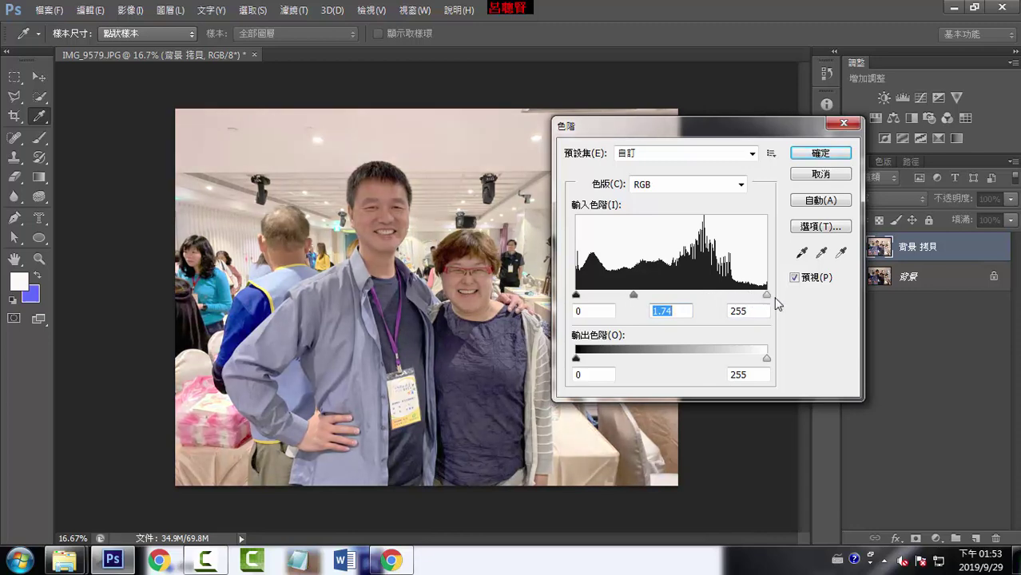
left_click_drag(634, 294, 624, 296)
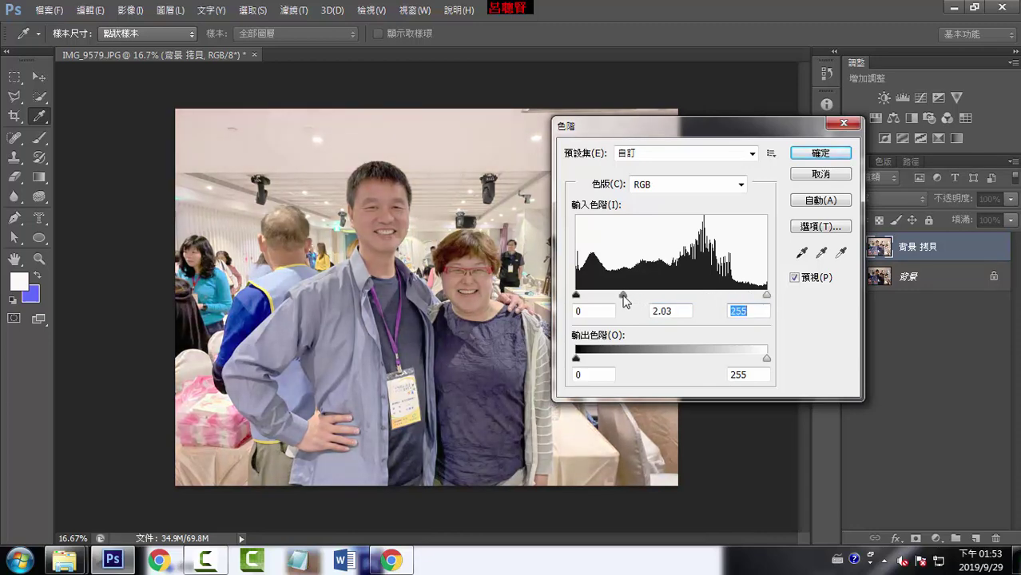
left_click(624, 296)
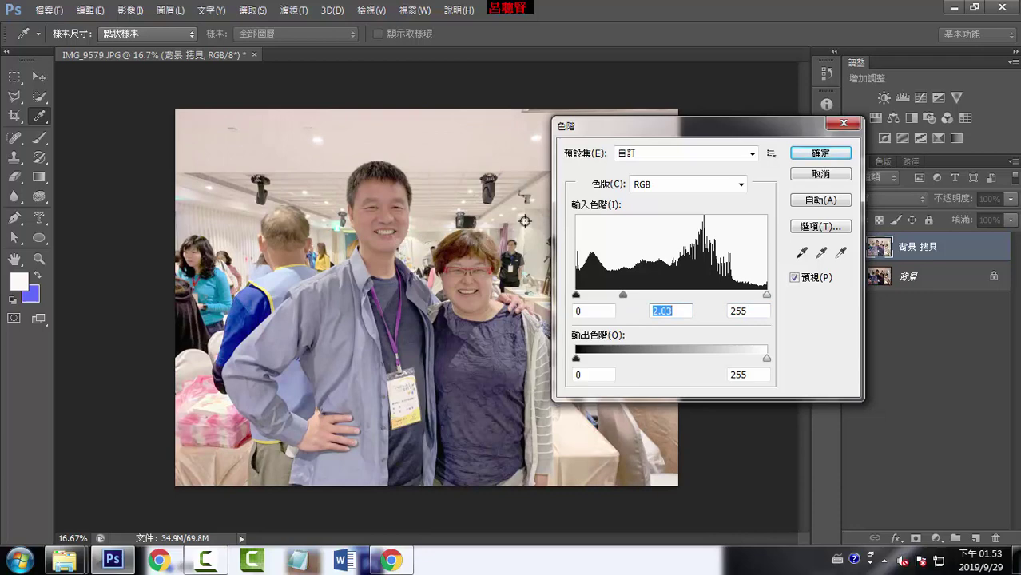
left_click(820, 174)
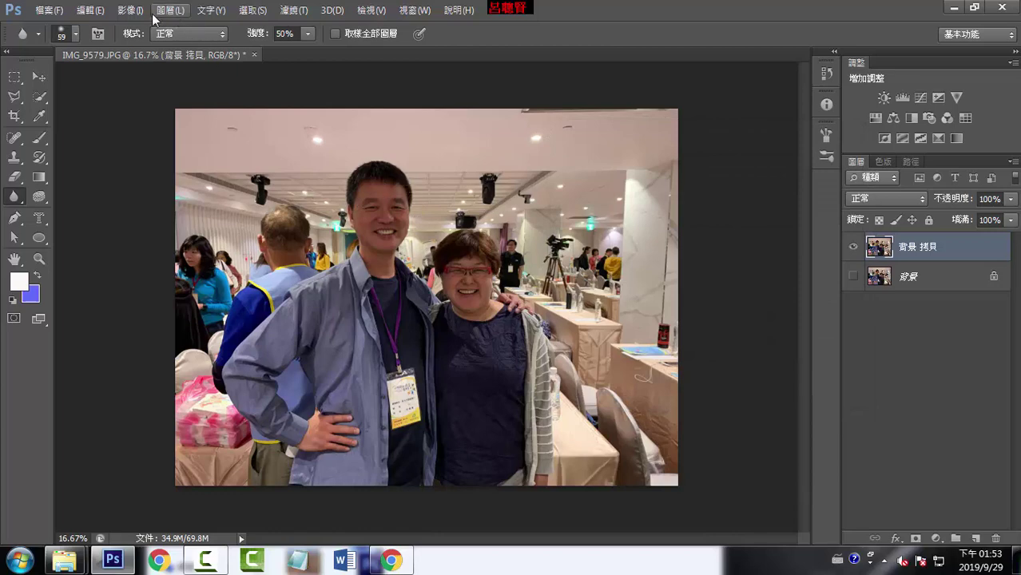
- Select the Dodge tool and give it a soft round 65 px brush
left_click(132, 11)
mouse_move(140, 48)
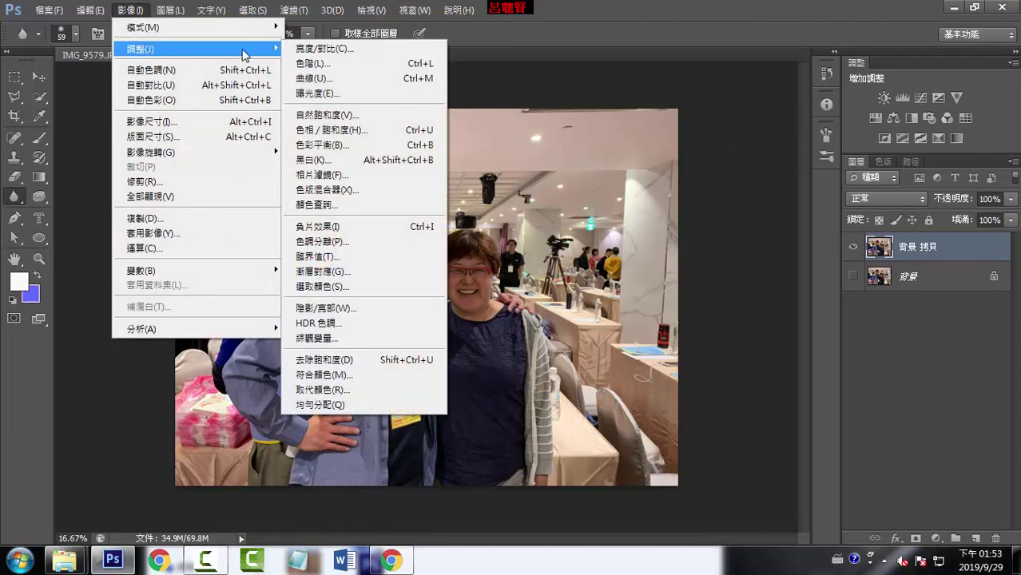
left_click(539, 11)
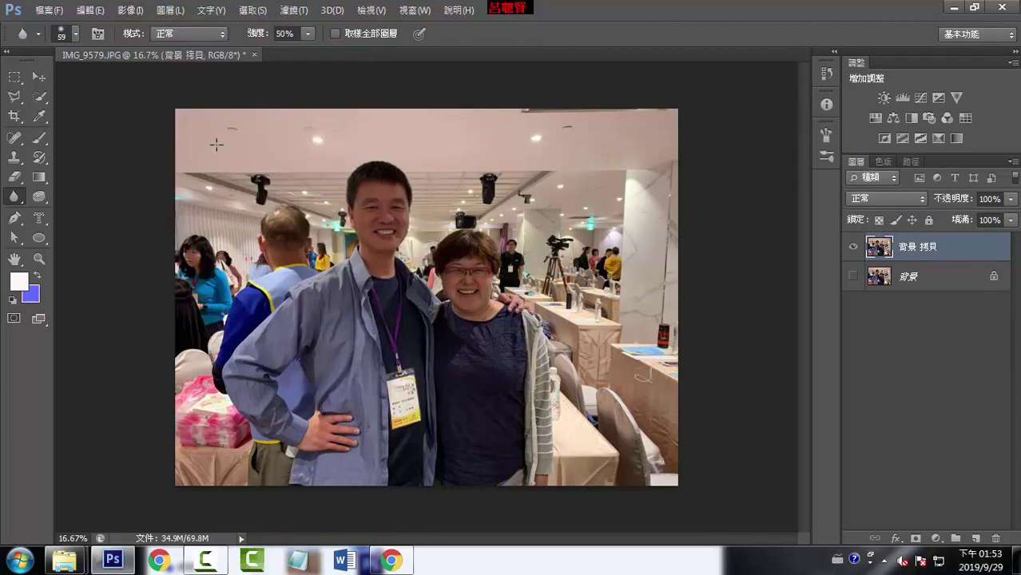
left_click(41, 198)
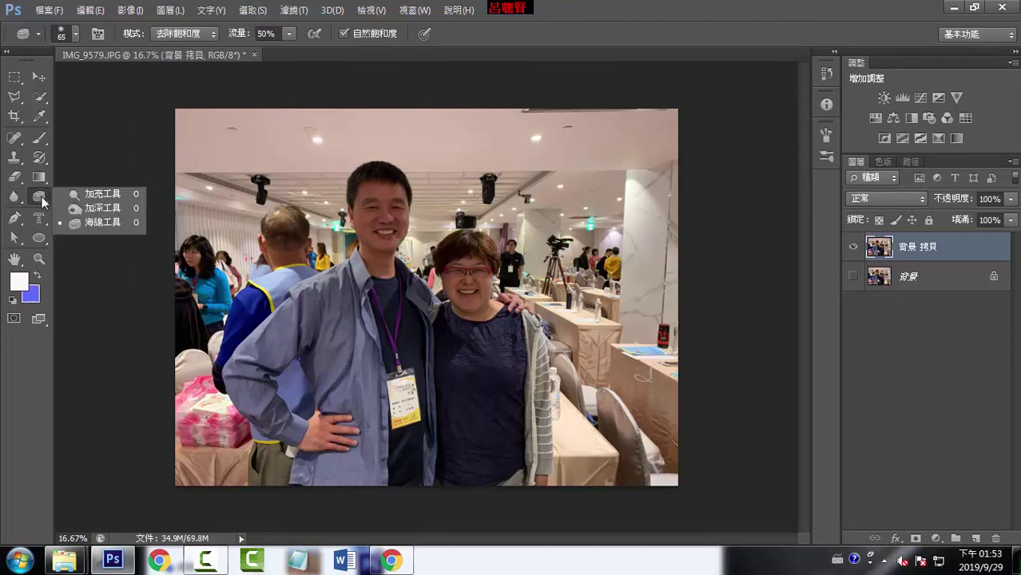
left_click(103, 195)
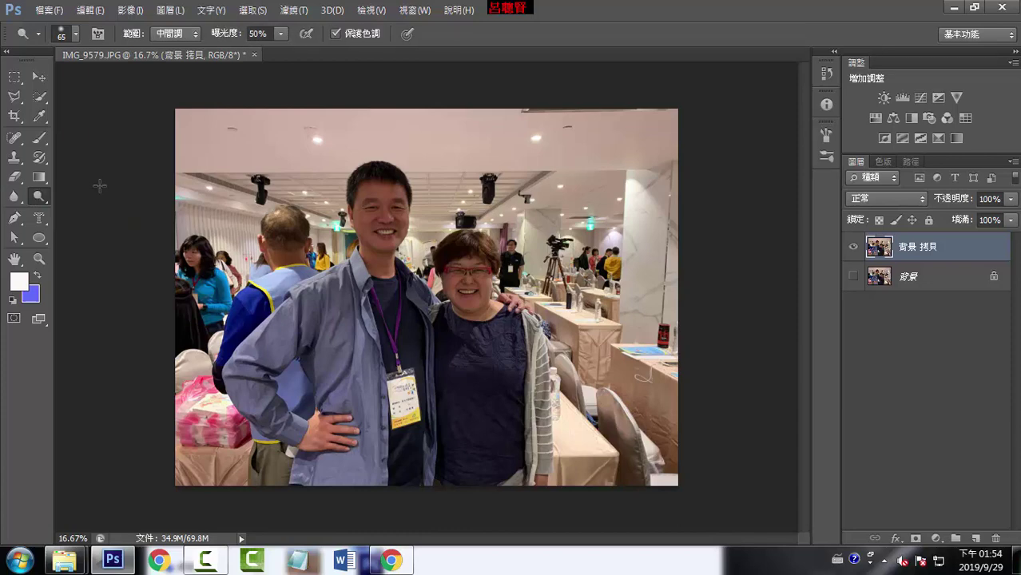
left_click(72, 34)
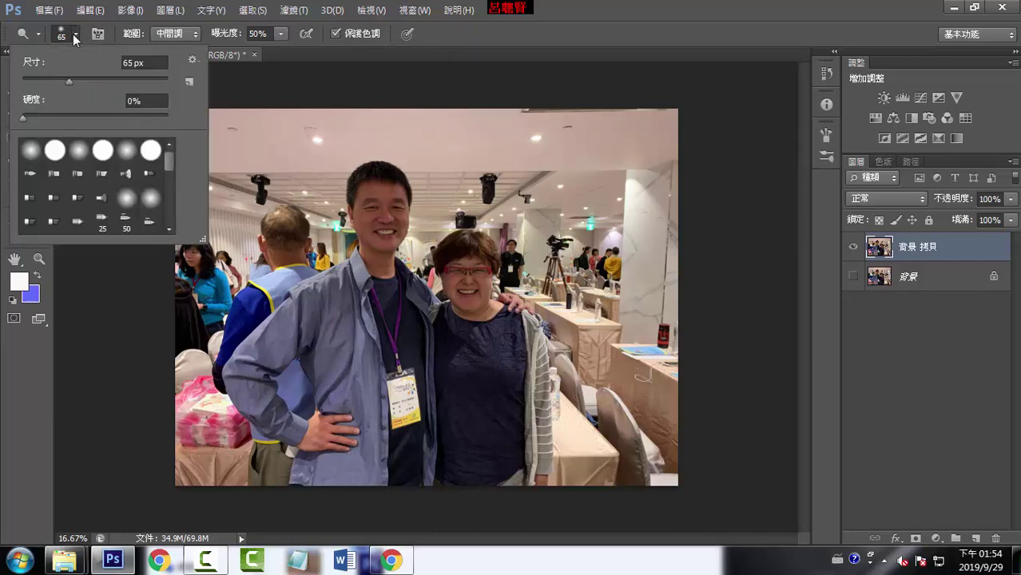
left_click(150, 150)
left_click(127, 151)
left_click(378, 215)
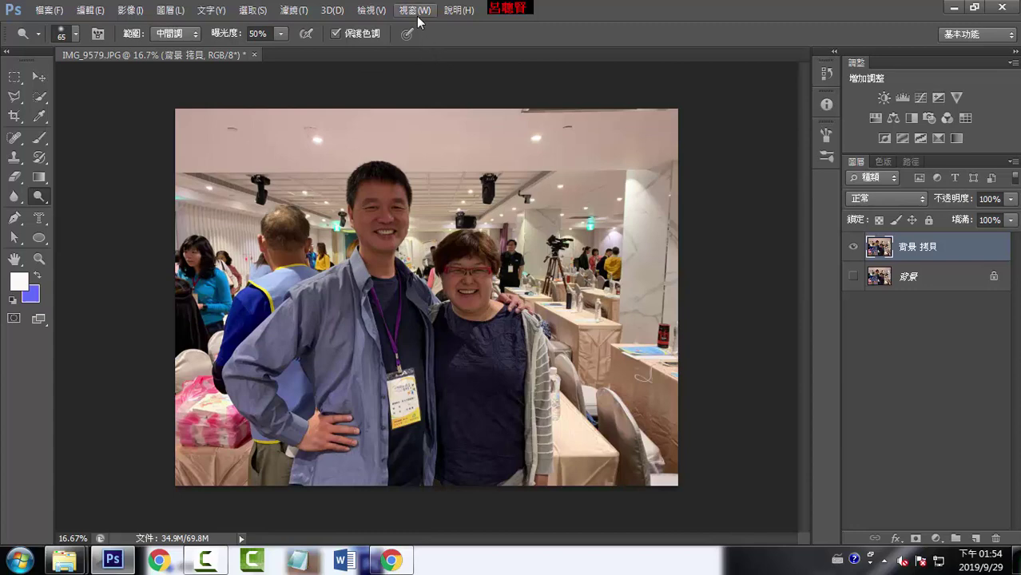
- View the photo at actual pixels on the man's face and enlarge the dodge brush to 195 px
left_click(363, 10)
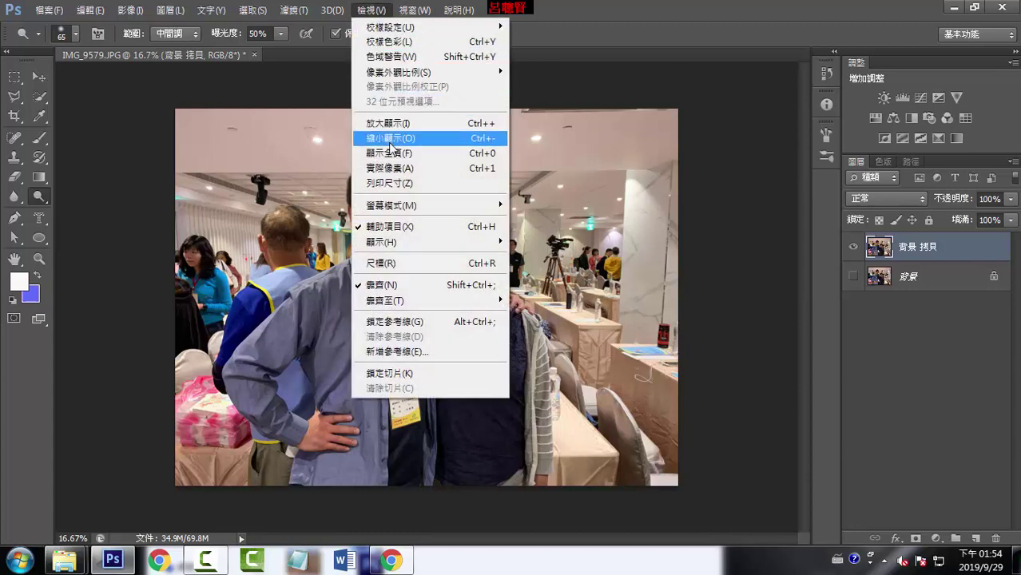
left_click(390, 168)
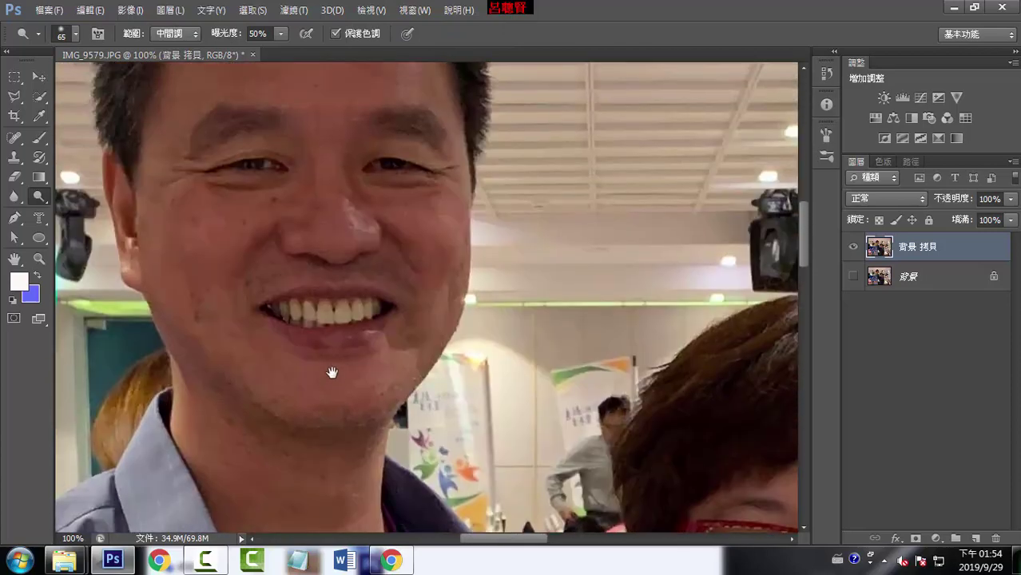
left_click_drag(212, 157, 377, 341)
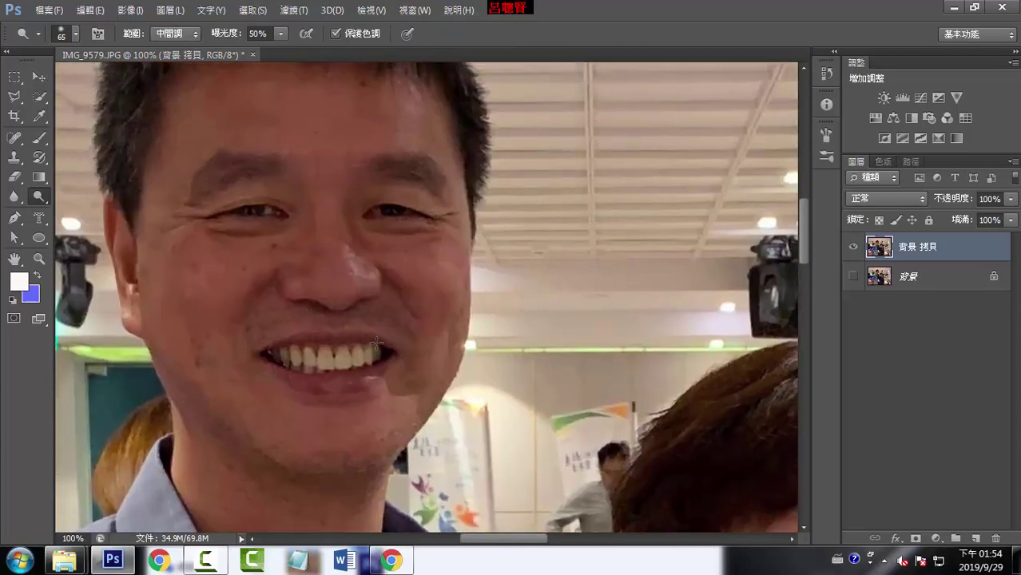
scroll(376, 344, "down", 1)
scroll(376, 343, "down", 1)
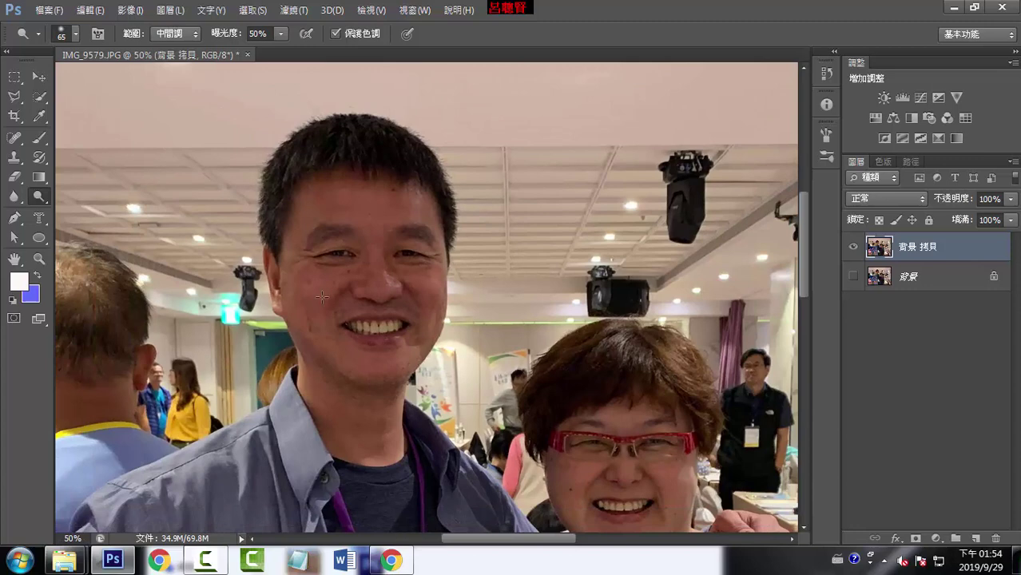
left_click(76, 35)
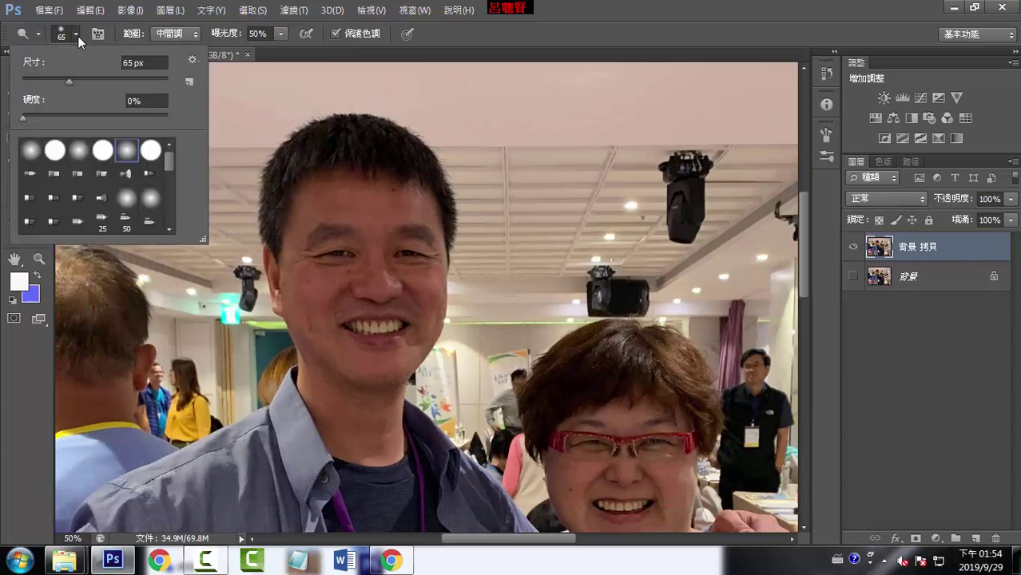
left_click_drag(69, 82, 130, 86)
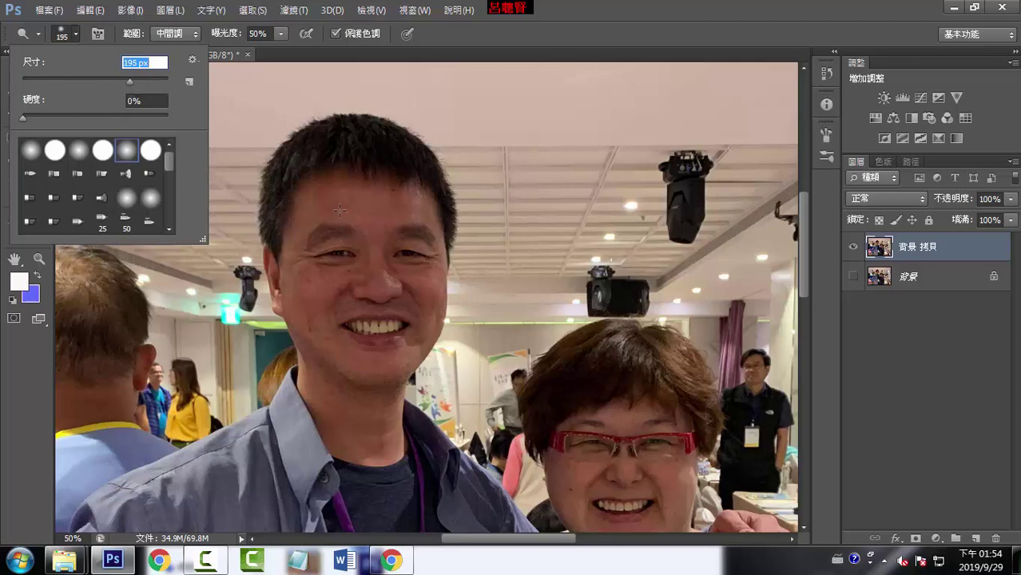
right_click(381, 233)
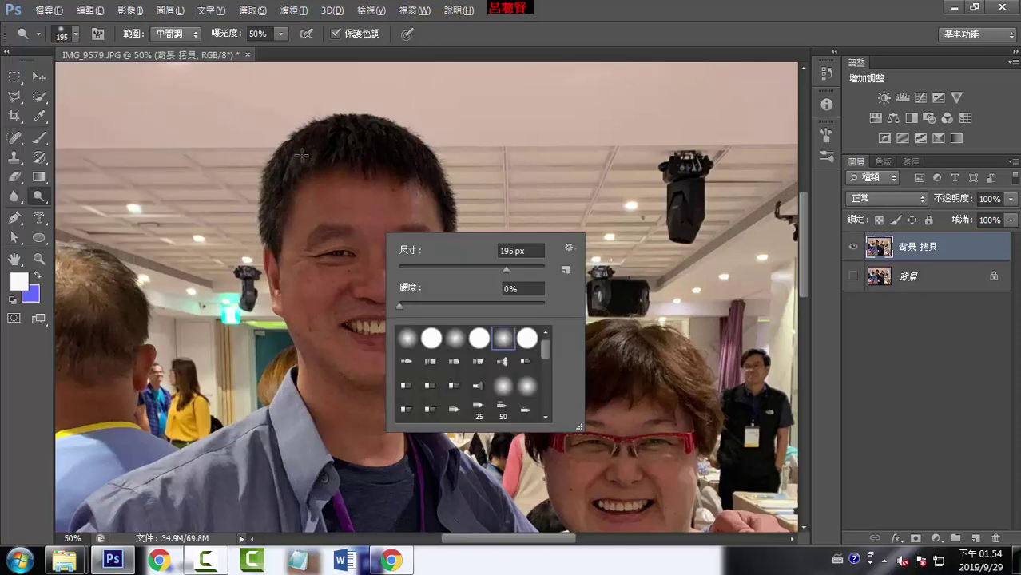
left_click(390, 94)
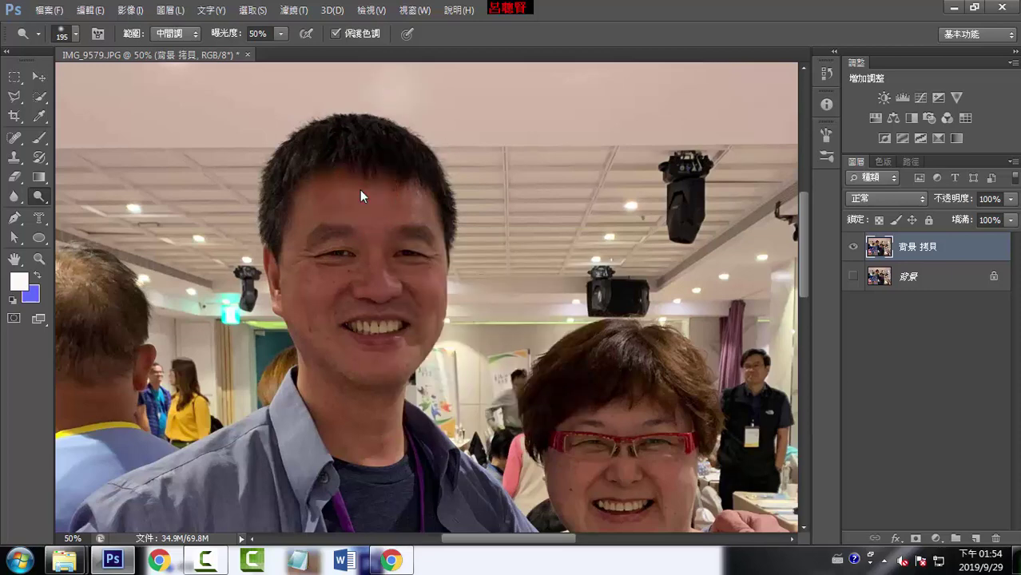
- Dodge the man's forehead, under-eyes and cheeks and the woman's cheeks and forehead
mouse_move(360, 190)
left_mouse_down()
mouse_move(331, 252)
mouse_move(396, 280)
mouse_move(437, 214)
mouse_move(391, 324)
mouse_move(299, 237)
mouse_move(343, 351)
mouse_move(384, 335)
mouse_move(387, 356)
mouse_move(342, 242)
mouse_move(375, 196)
mouse_move(339, 204)
left_mouse_up()
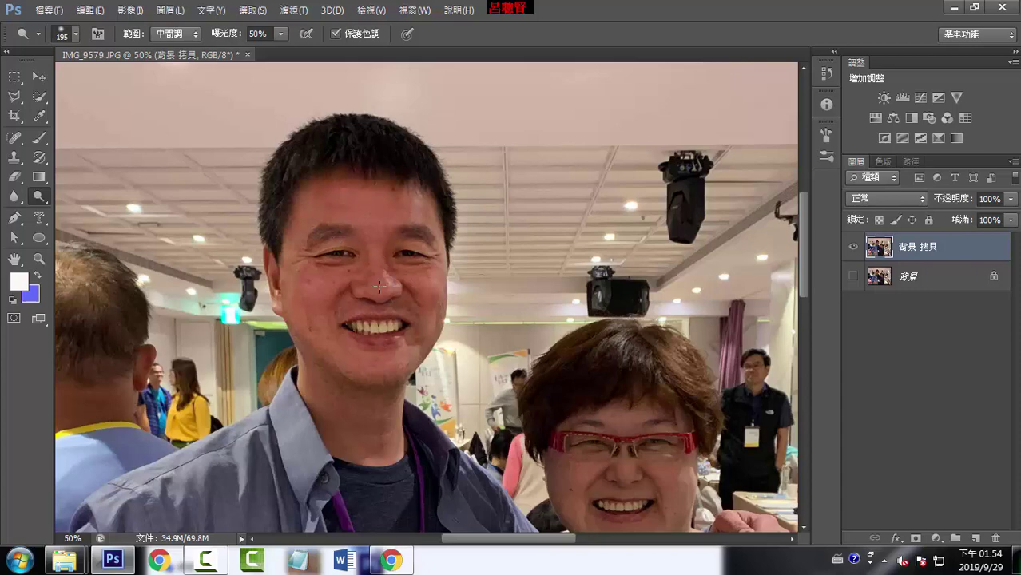
mouse_move(636, 449)
left_mouse_down()
mouse_move(591, 455)
mouse_move(671, 479)
mouse_move(663, 423)
mouse_move(575, 439)
mouse_move(678, 511)
mouse_move(559, 427)
mouse_move(565, 442)
mouse_move(656, 427)
left_mouse_up()
scroll(799, 262, "down", 1)
mouse_move(306, 186)
left_mouse_down()
mouse_move(375, 183)
mouse_move(424, 219)
mouse_move(330, 289)
mouse_move(355, 288)
mouse_move(415, 335)
mouse_move(410, 186)
mouse_move(315, 172)
mouse_move(299, 232)
left_mouse_up()
mouse_move(426, 192)
left_mouse_down()
mouse_move(423, 335)
mouse_move(364, 303)
mouse_move(376, 175)
mouse_move(296, 249)
mouse_move(307, 316)
mouse_move(382, 303)
left_mouse_up()
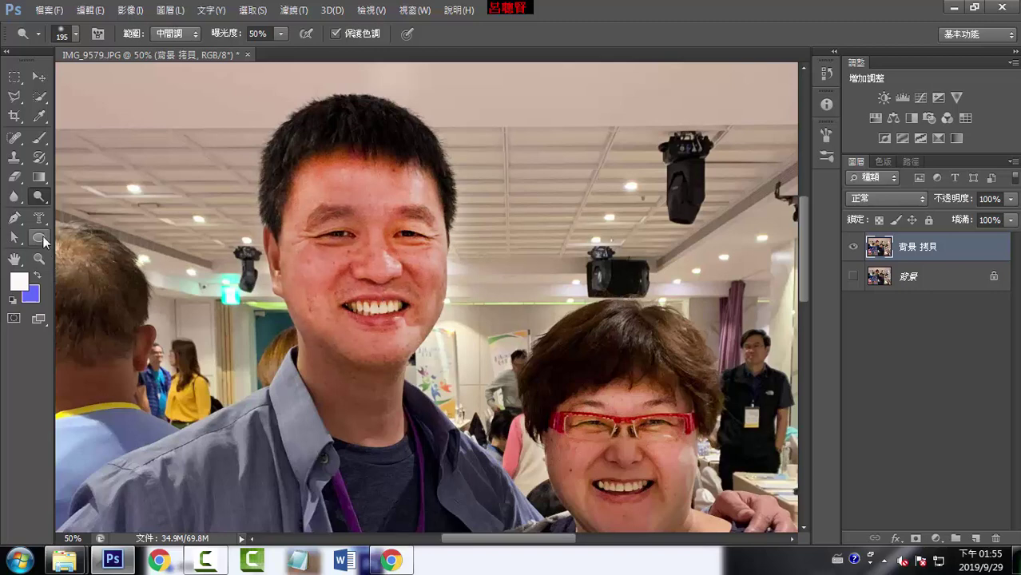
- Switch between the Dodge and Burn tools, settling on the Burn tool
right_click(40, 197)
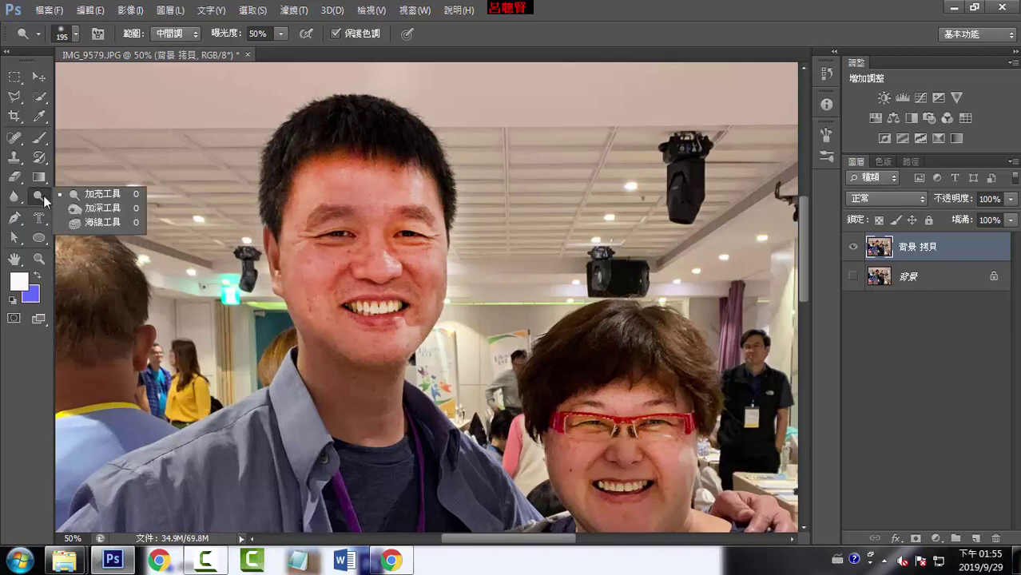
left_click(104, 211)
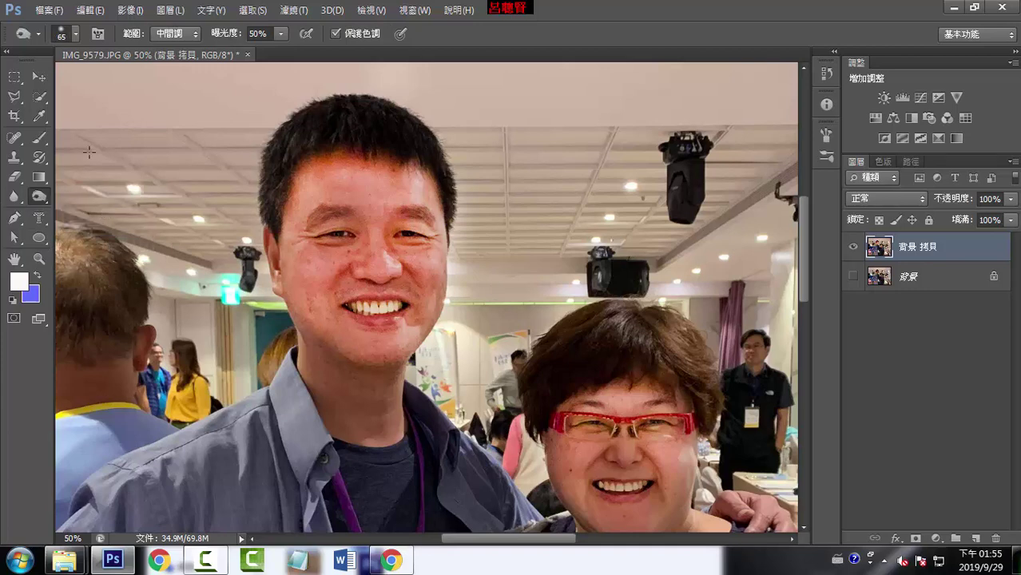
right_click(44, 205)
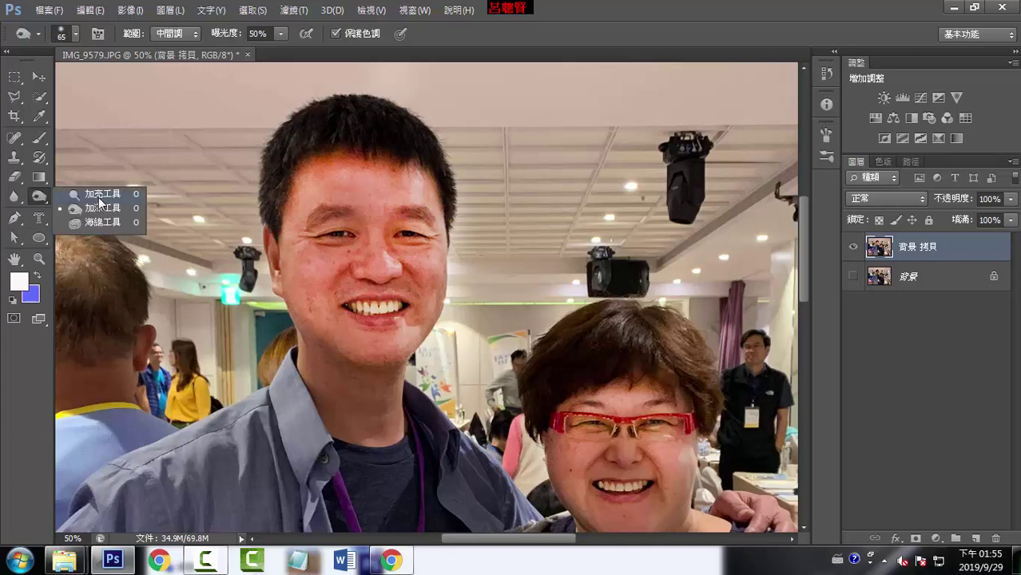
left_click(96, 199)
left_click(72, 36)
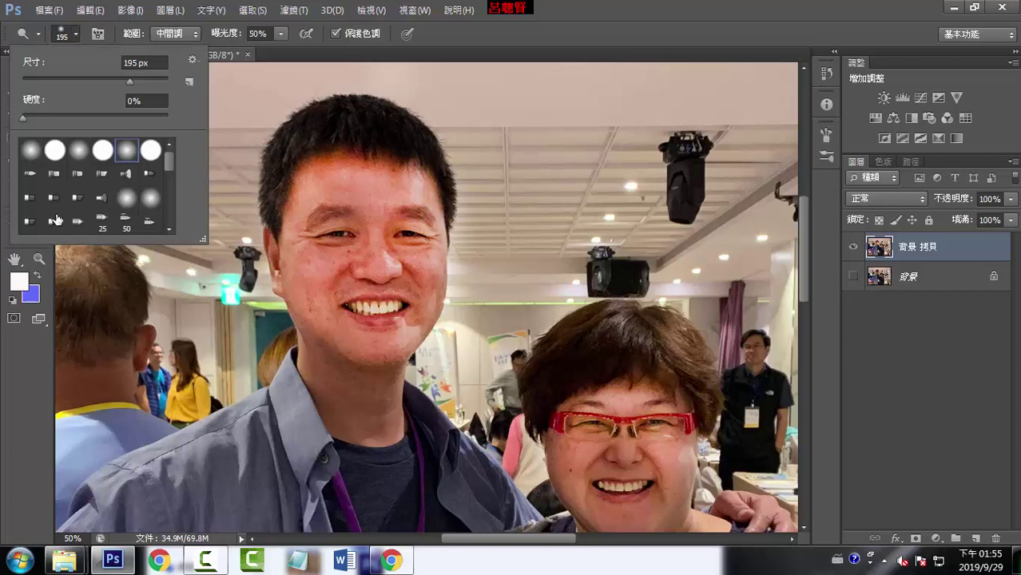
left_click(38, 260)
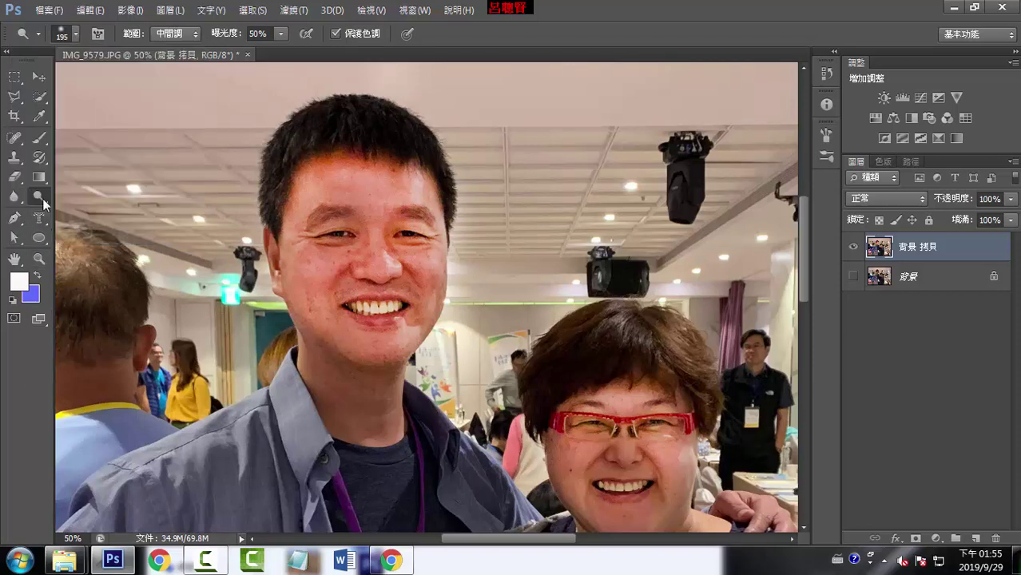
right_click(44, 205)
left_click(95, 227)
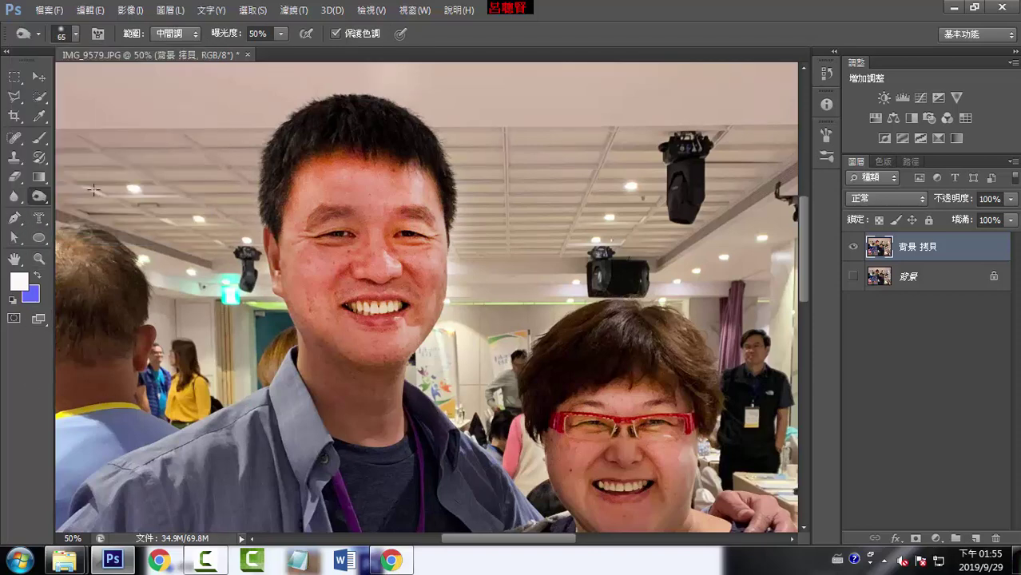
- Set the burn brush size to 195 px and darken part of the man's face
left_click(72, 36)
left_click(143, 66)
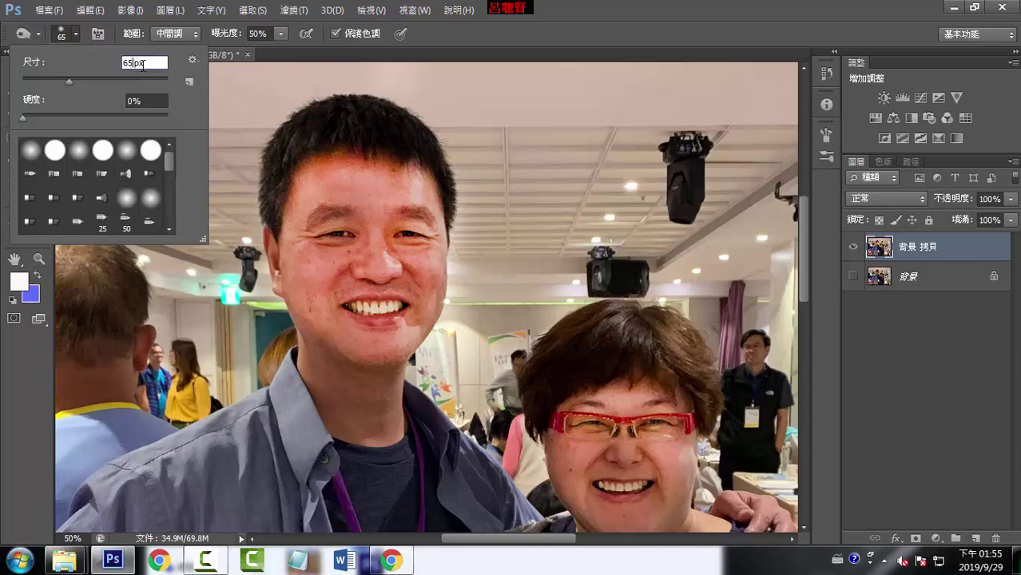
left_click_drag(40, 71, 32, 70)
type("1")
type("95")
key("Return")
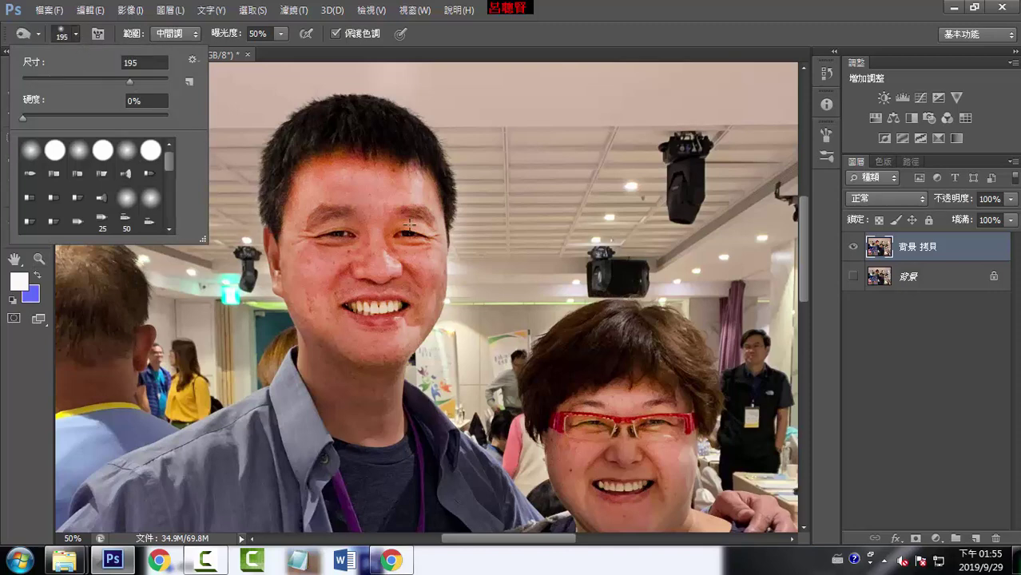
mouse_move(365, 211)
left_mouse_down()
mouse_move(306, 179)
mouse_move(409, 173)
left_mouse_up()
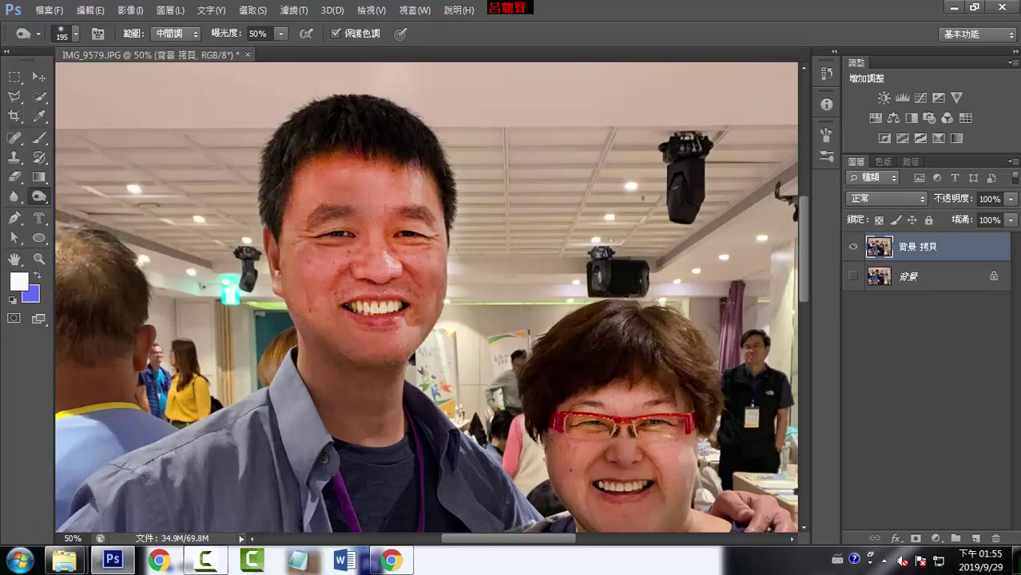
key("ctrl+minus")
key("ctrl+minus")
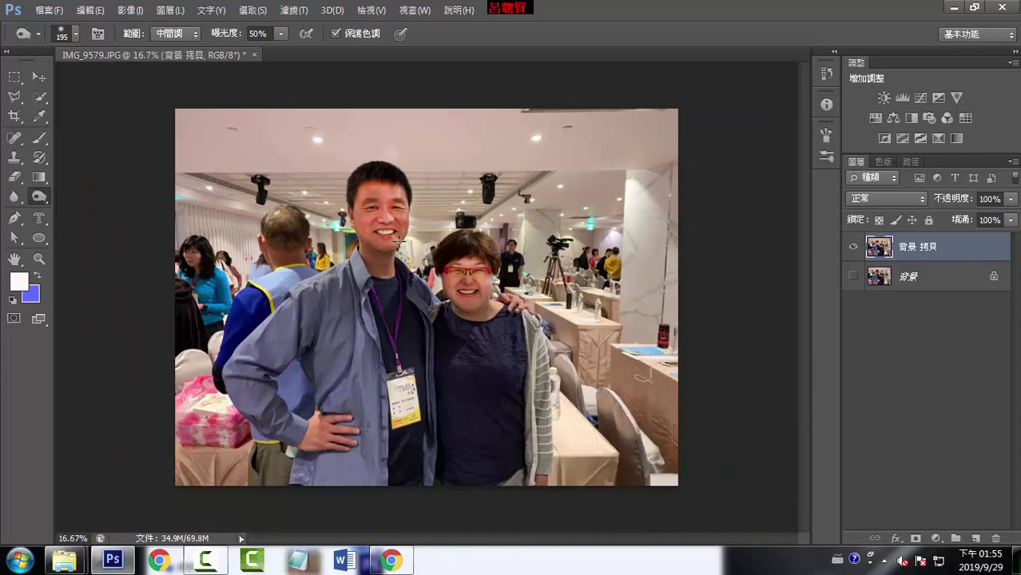
- Roll the History back to the 'Duplicate Layer' state
left_click(827, 73)
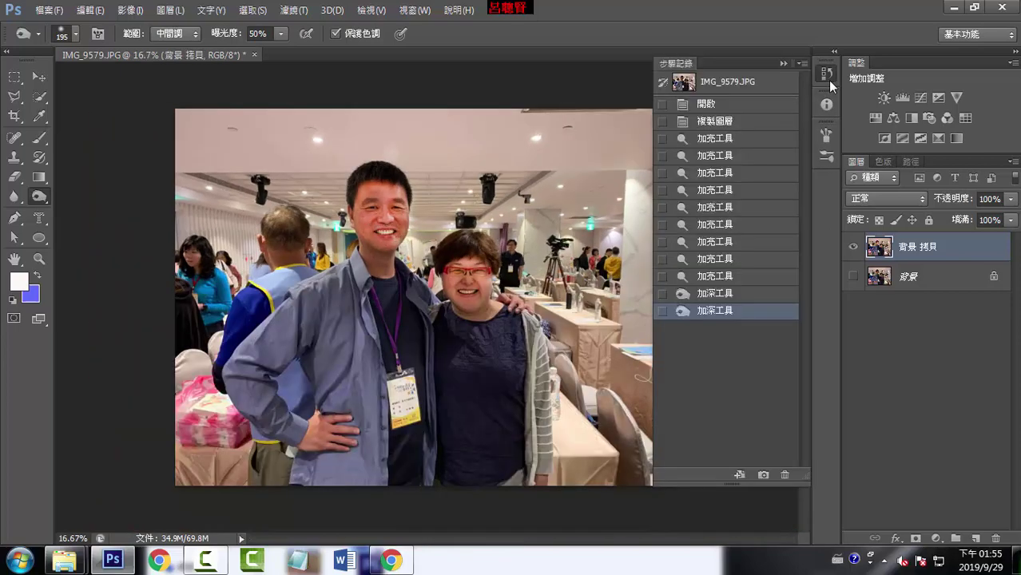
left_click(728, 122)
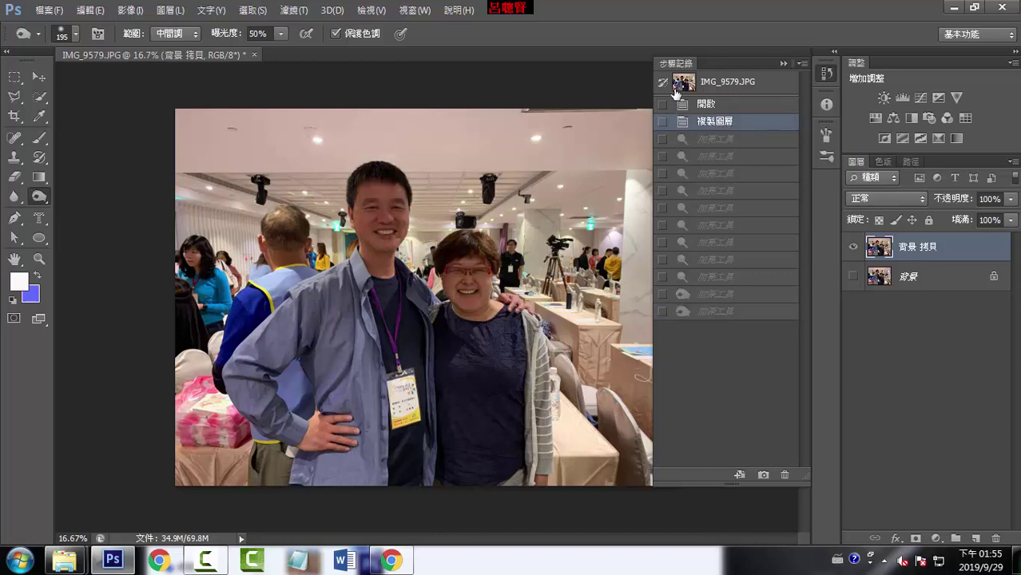
left_click(784, 63)
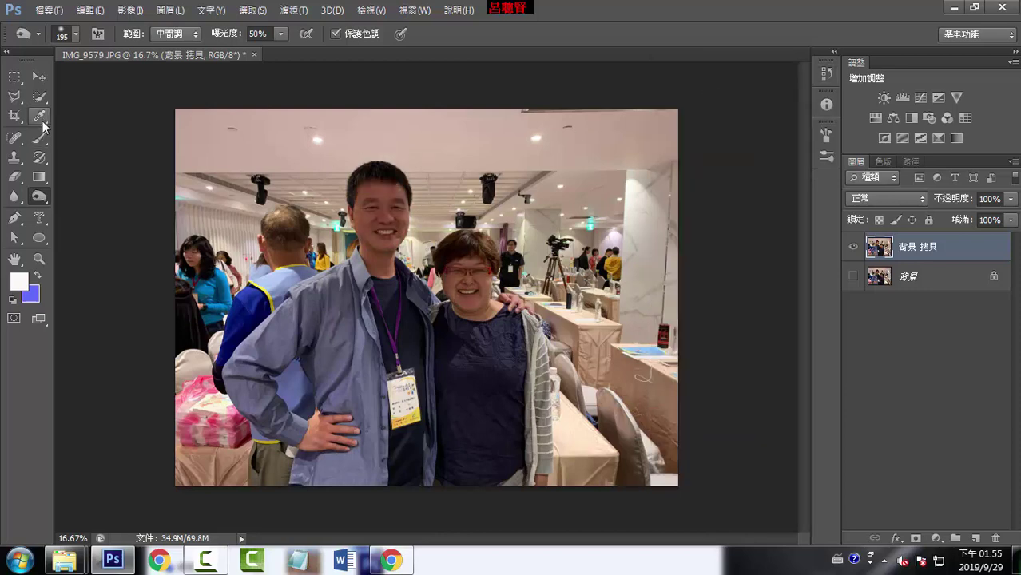
- With the Dodge tool, lighten the man's face and collar and the woman's cheeks and forehead
right_click(42, 199)
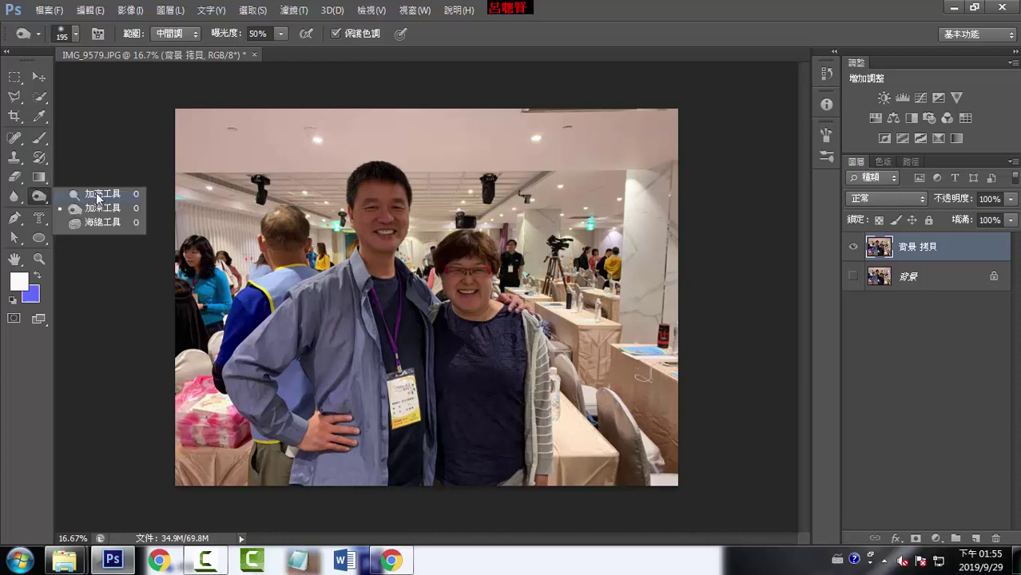
left_click(88, 195)
mouse_move(380, 190)
left_mouse_down()
mouse_move(366, 240)
mouse_move(386, 222)
left_mouse_up()
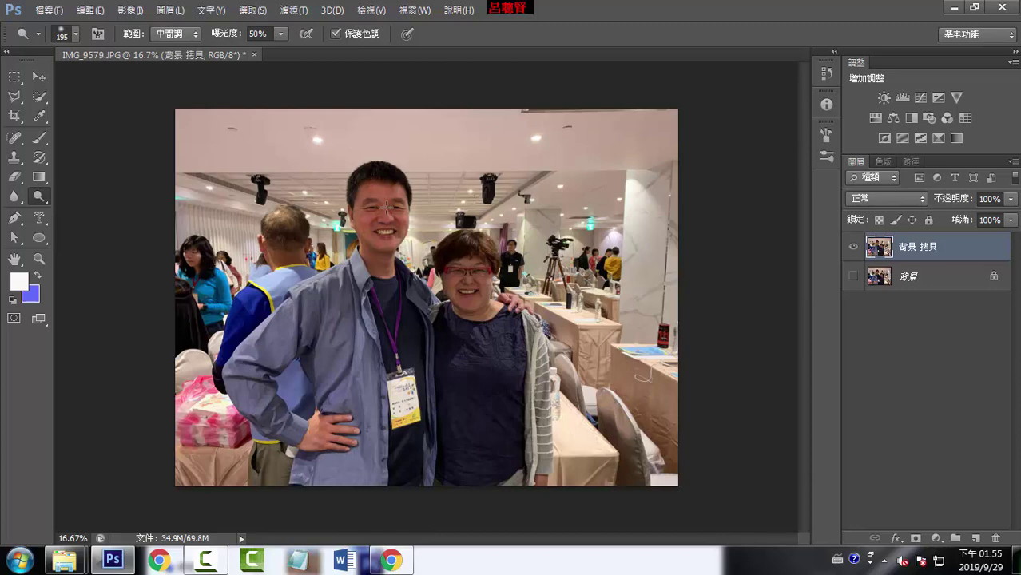
key("ctrl+z")
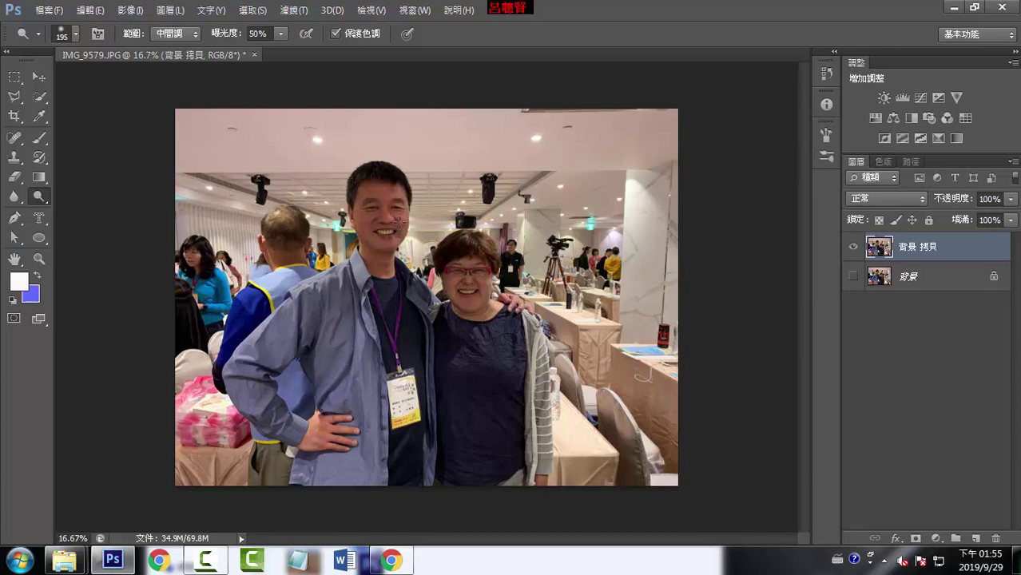
left_click_drag(399, 221, 375, 233)
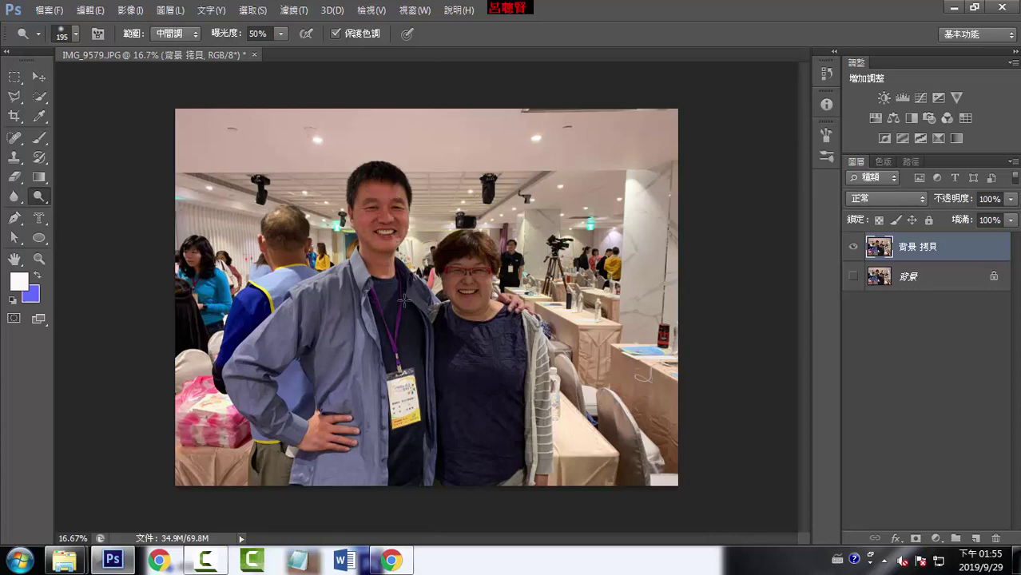
left_click_drag(427, 320, 397, 191)
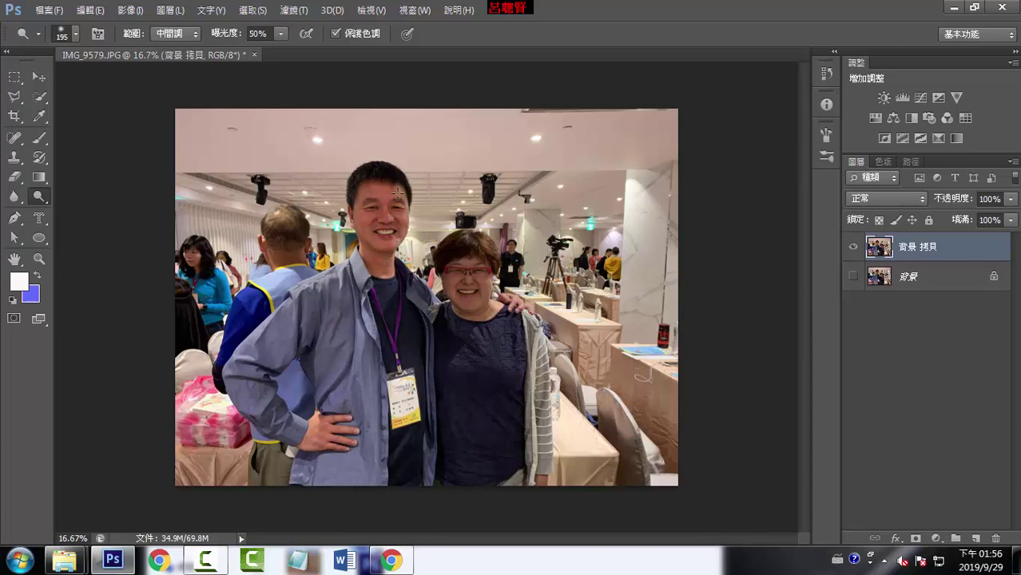
left_click_drag(484, 284, 458, 314)
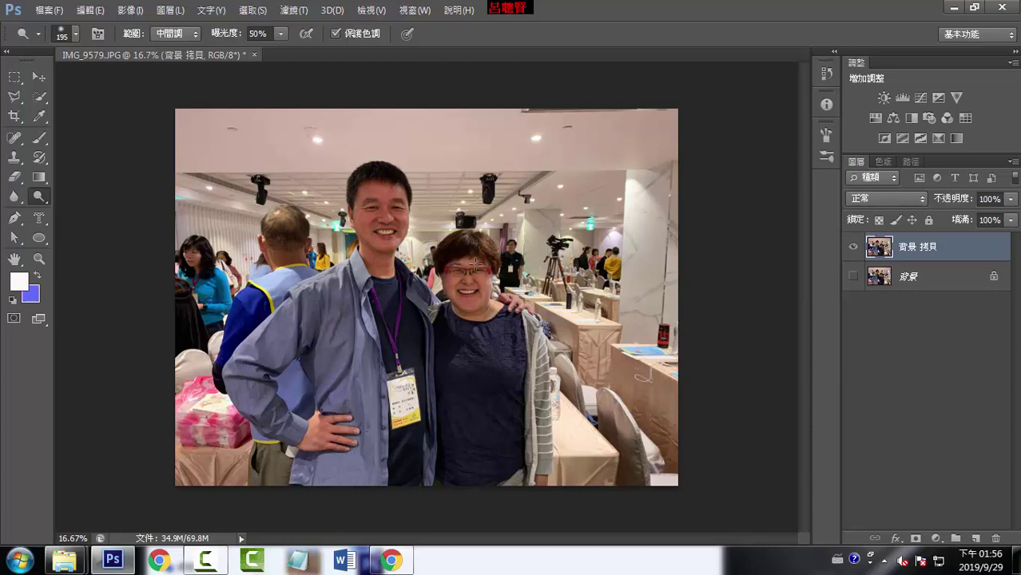
left_click_drag(388, 217, 395, 233)
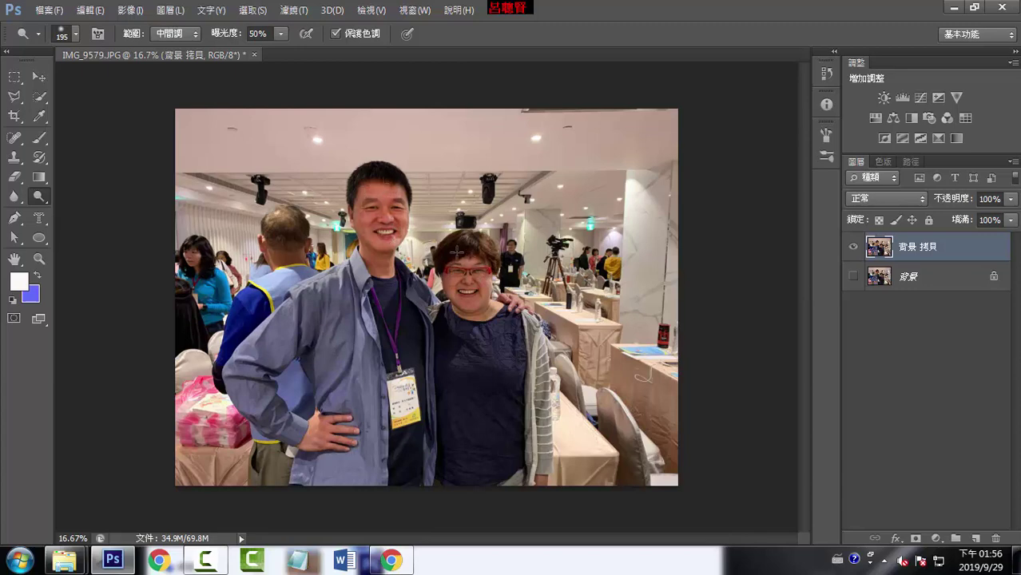
left_click_drag(469, 262, 444, 258)
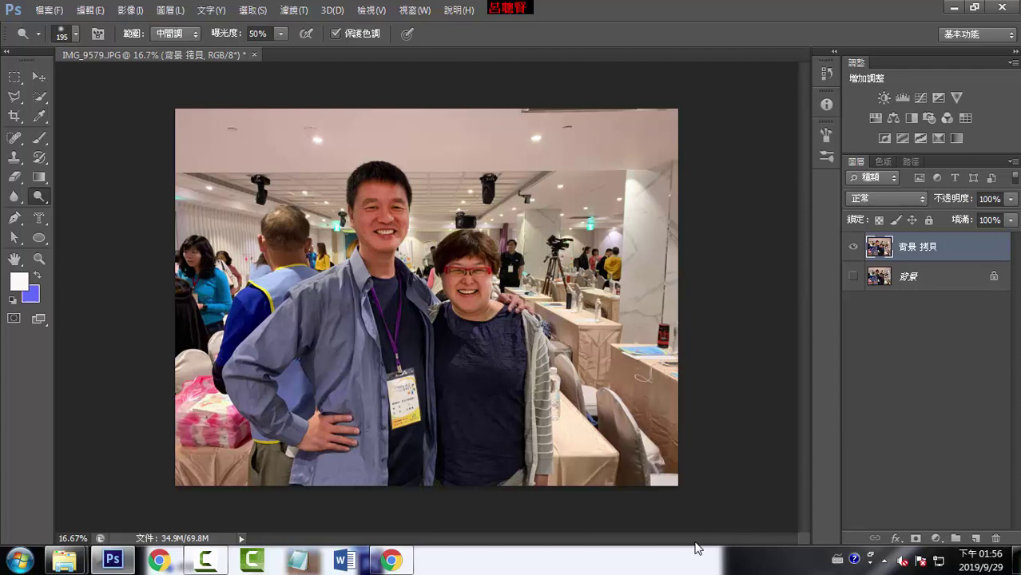
- Select the Burn tool and enlarge its soft brush to 226 px
right_click(46, 197)
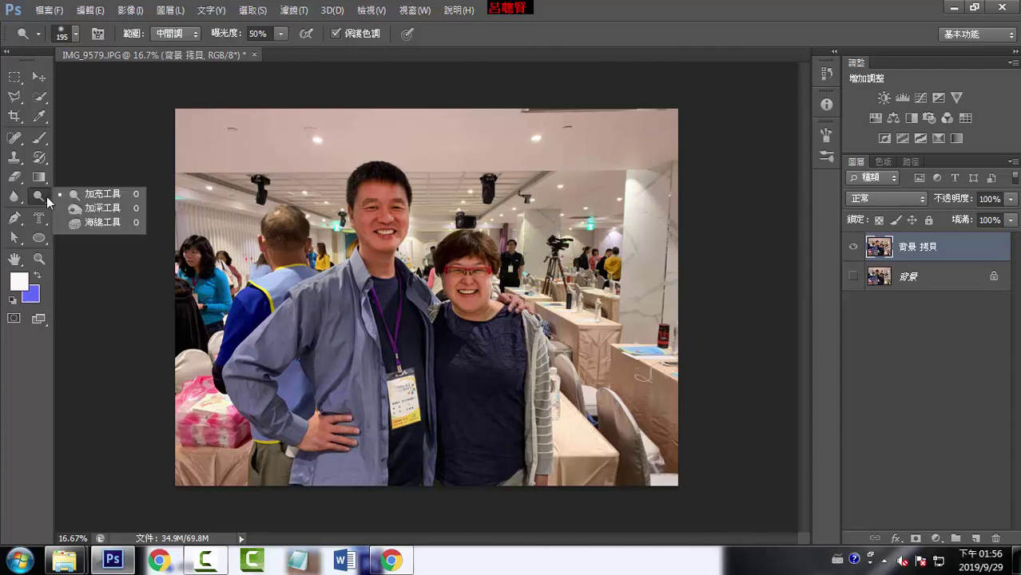
left_click(92, 206)
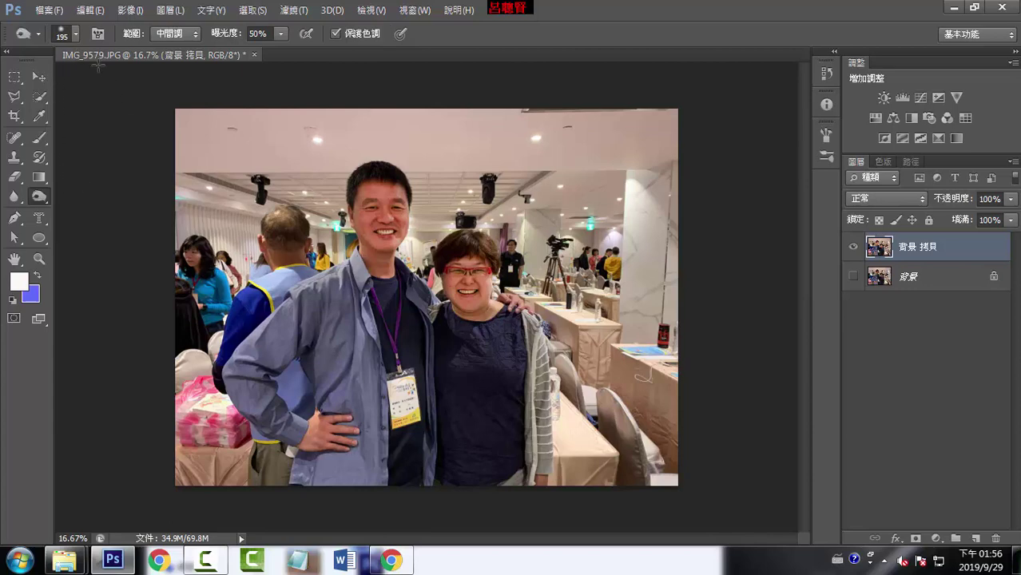
left_click(75, 35)
left_click_drag(128, 81, 134, 81)
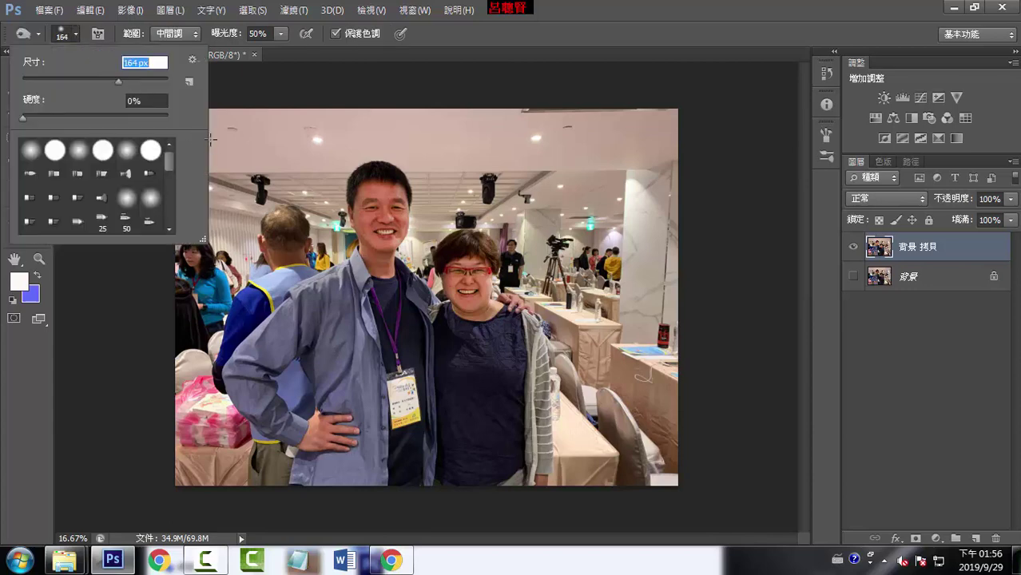
left_click(346, 61)
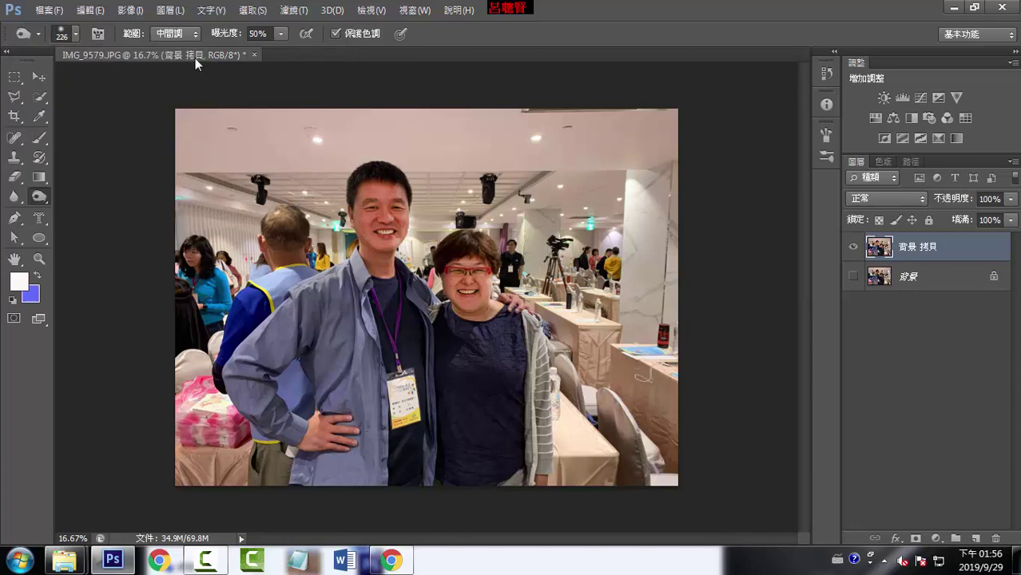
right_click(371, 244, "alt")
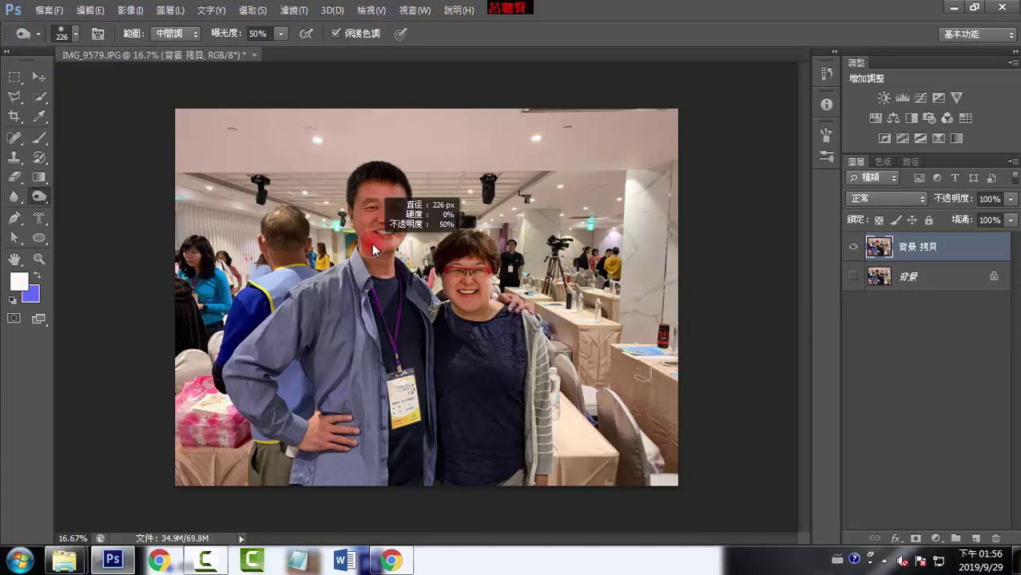